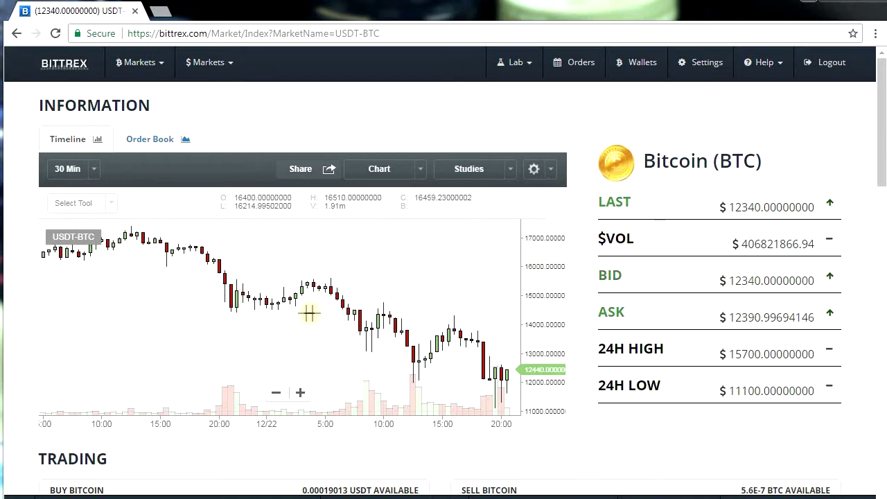
Switch the USDT-BTC chart interval from 30 Min to 1 D daily candles
click(89, 173)
click(87, 198)
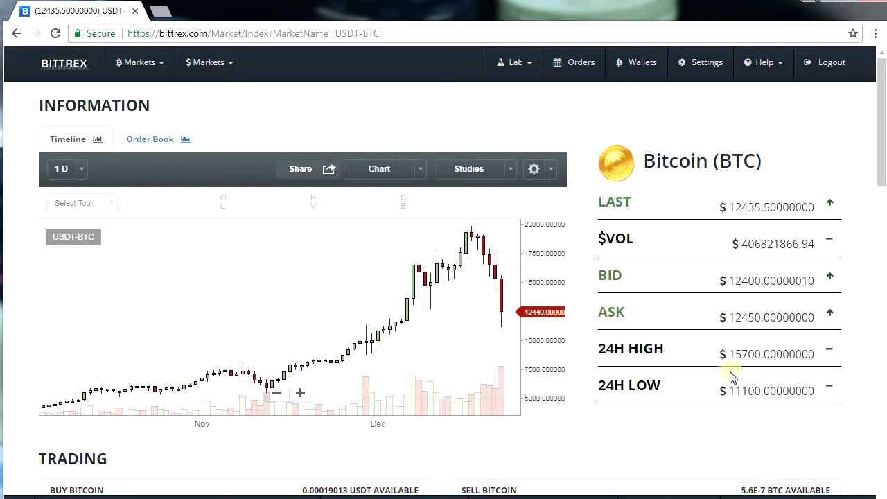
drag(727, 390, 766, 390)
Zoom the daily chart out three times so it starts in July
click(277, 394)
click(278, 394)
click(280, 400)
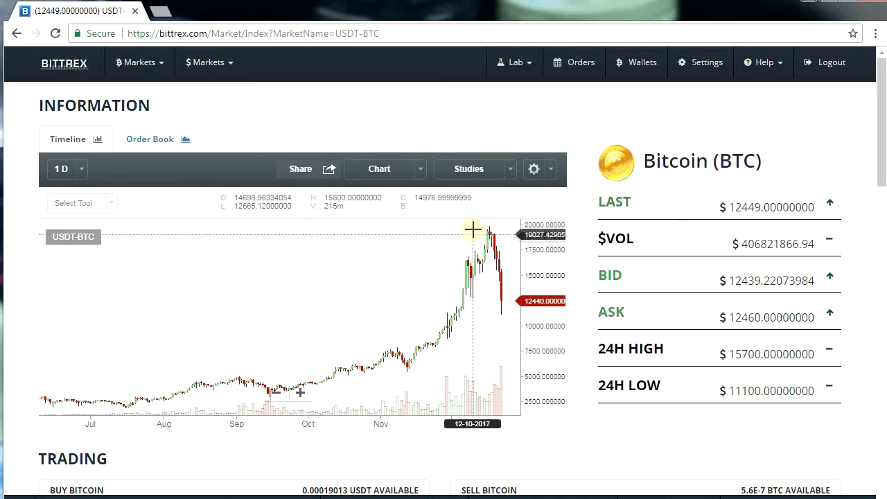
Add a MACD study to the chart with the default 12, 26, 9 settings
click(469, 173)
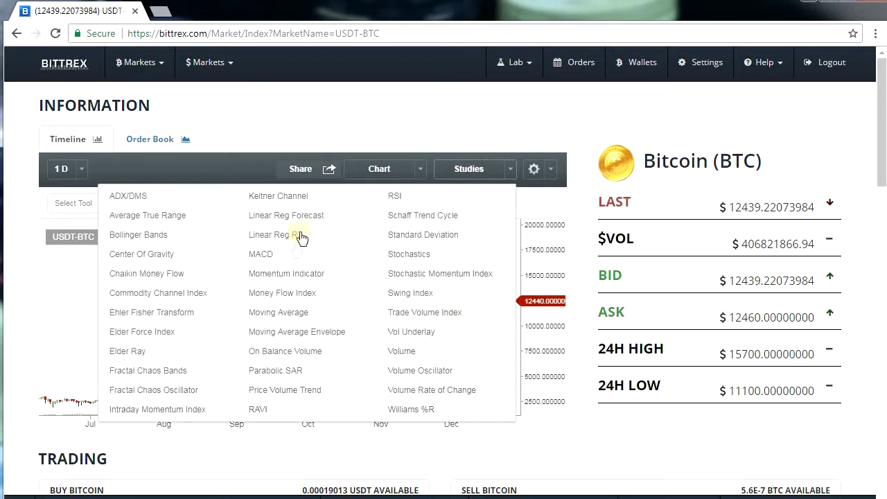
click(288, 255)
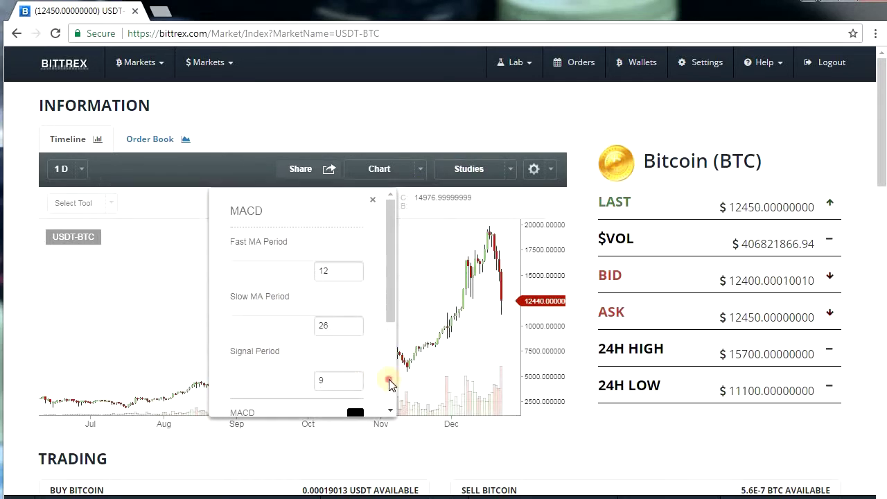
scroll(311, 388, down, 5)
click(248, 394)
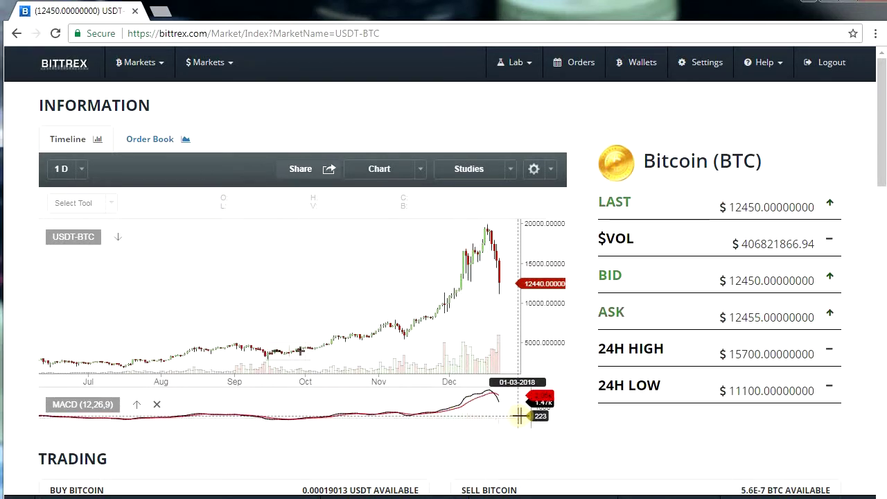
Pan the chart back to bring the most recent prices into view
scroll(263, 336, down, 3)
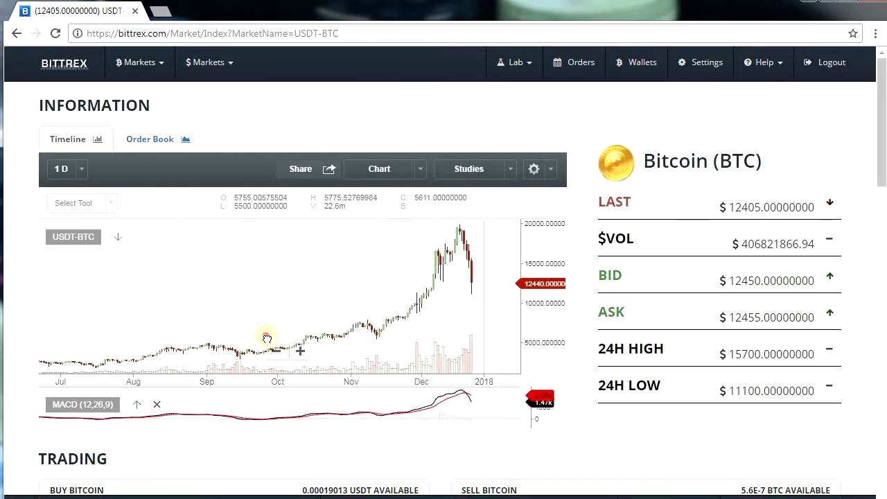
scroll(224, 313, up, 5)
drag(224, 314, 352, 311)
drag(256, 315, 164, 311)
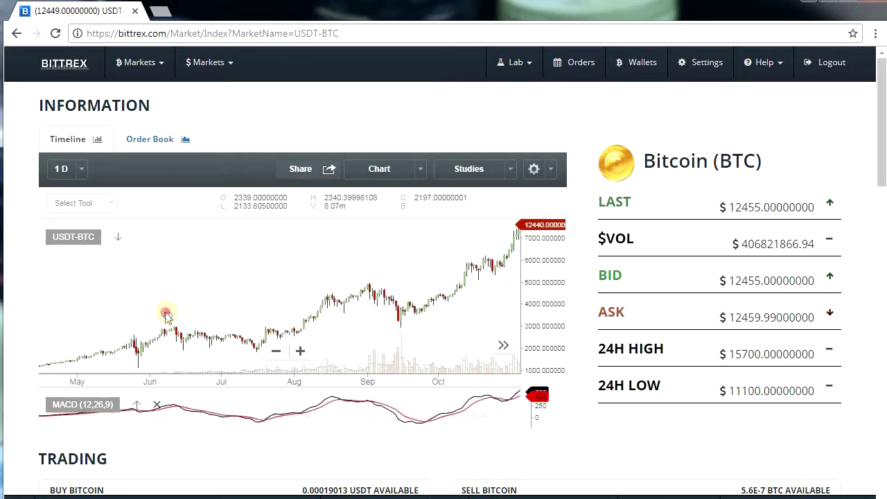
drag(327, 307, 221, 308)
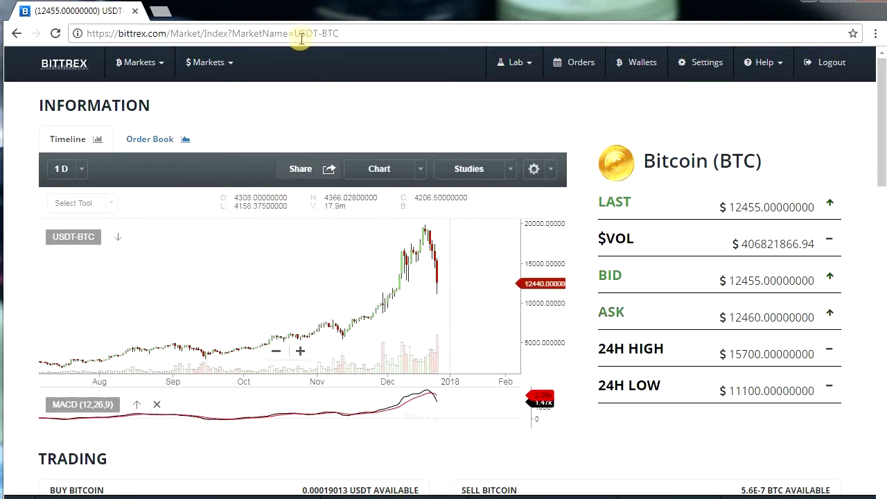
Change the URL market to BTC-NEO and scroll down to the Buy NEO and Sell NEO forms
drag(295, 36, 340, 40)
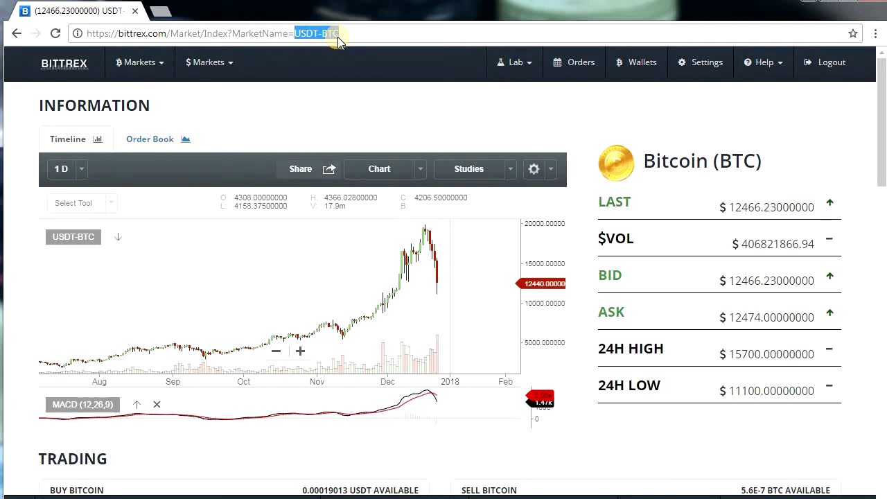
text(BTC)
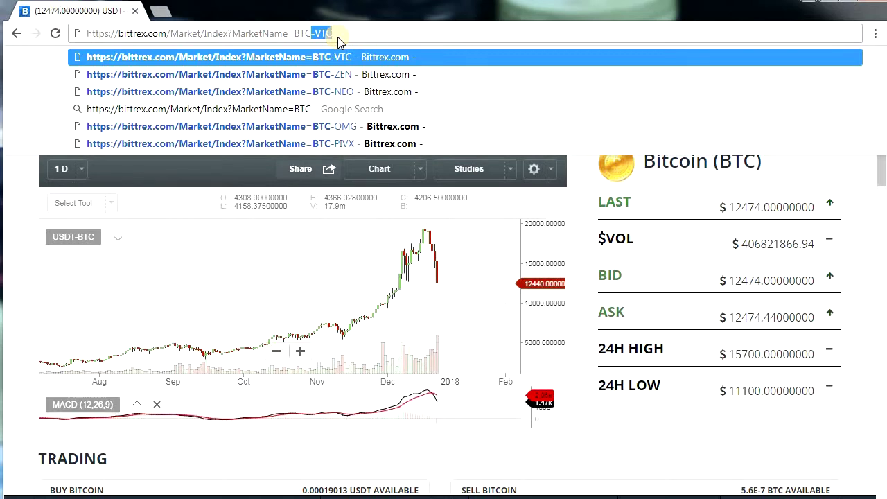
click(343, 92)
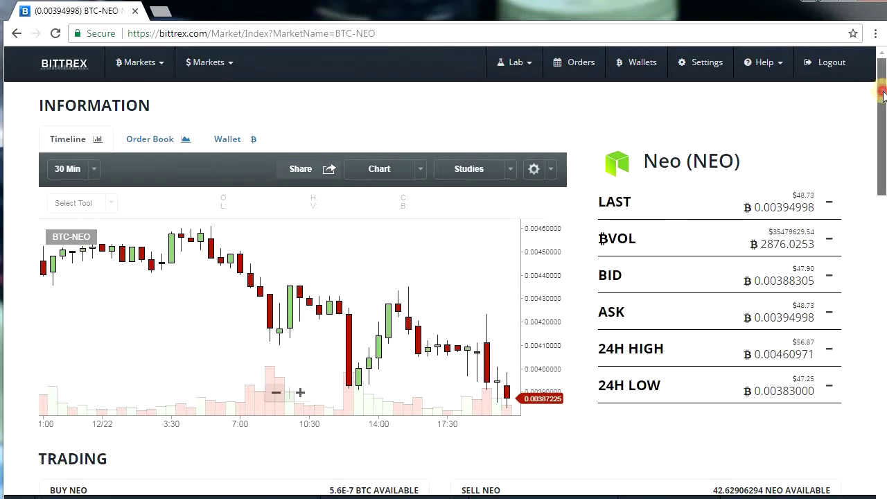
scroll(881, 90, down, 2)
scroll(883, 147, down, 2)
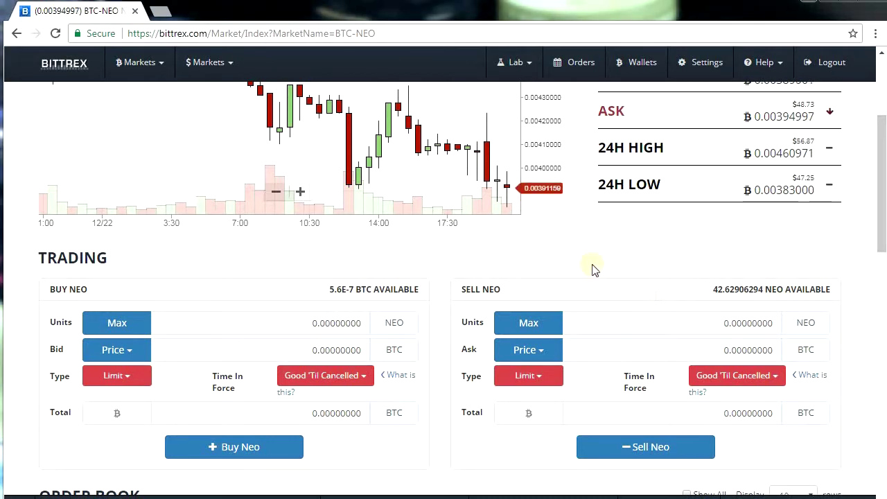
Enter 20 NEO as the sell amount in Units
click(708, 322)
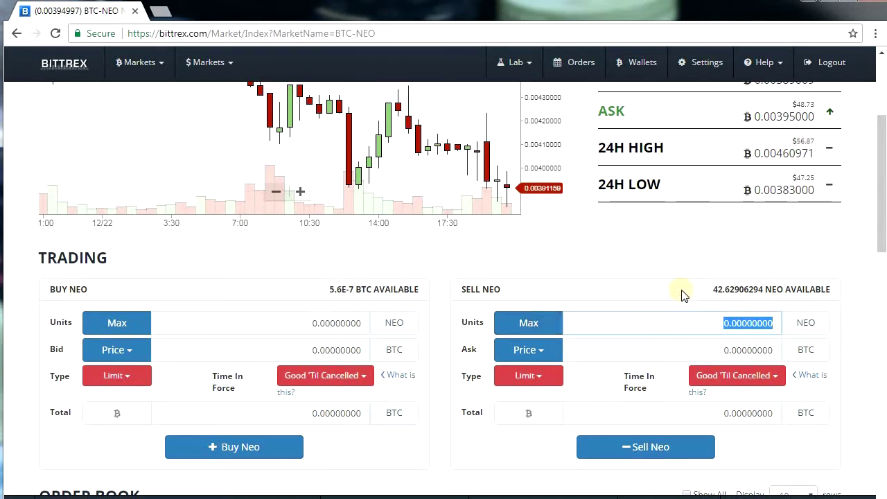
text(20)
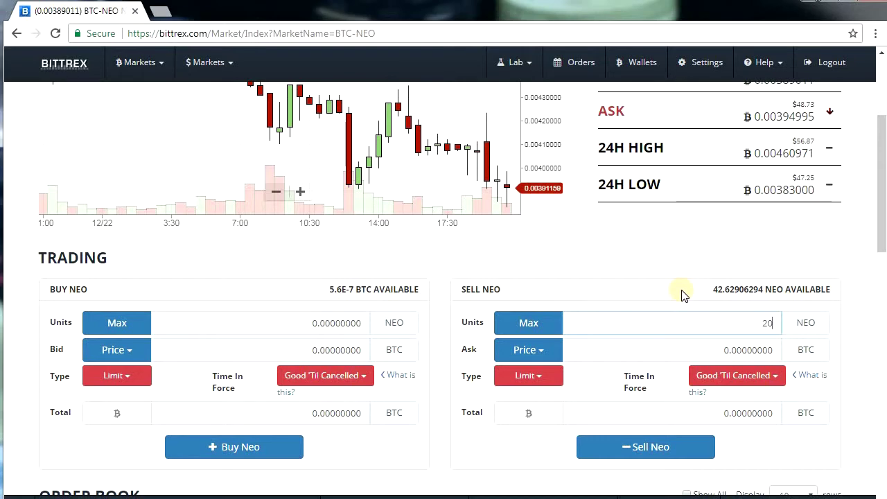
click(681, 291)
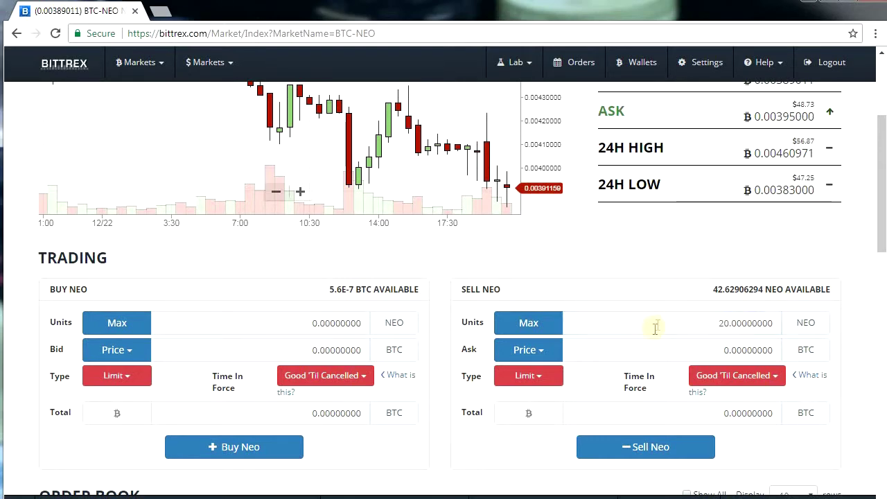
Fill the Ask from the current bid, then edit it to 0.00300000 BTC
click(548, 353)
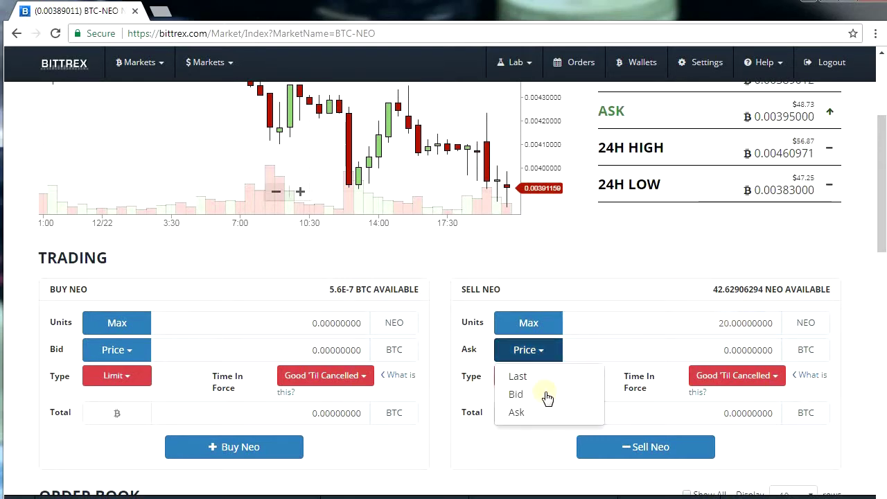
click(546, 395)
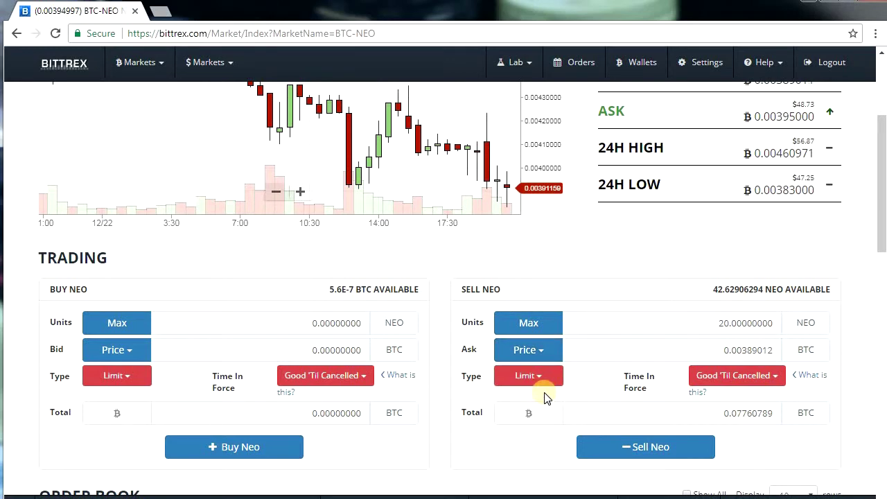
click(747, 348)
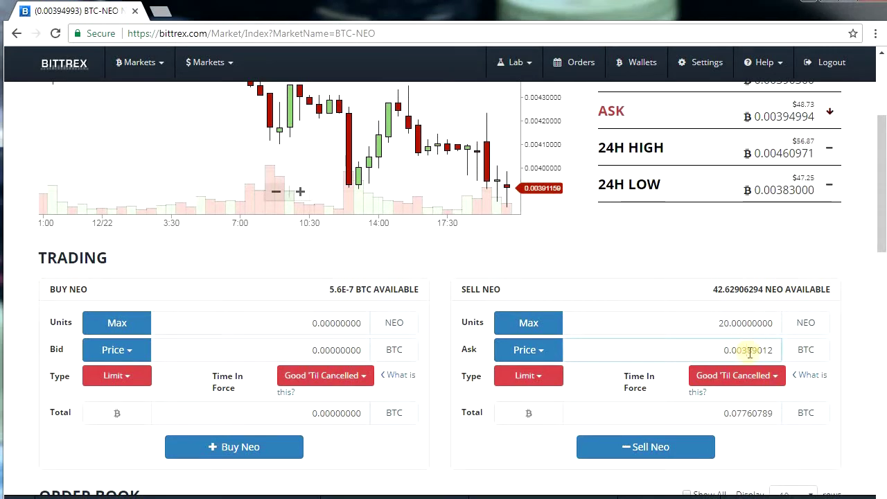
drag(747, 349, 775, 350)
key(BackSpace)
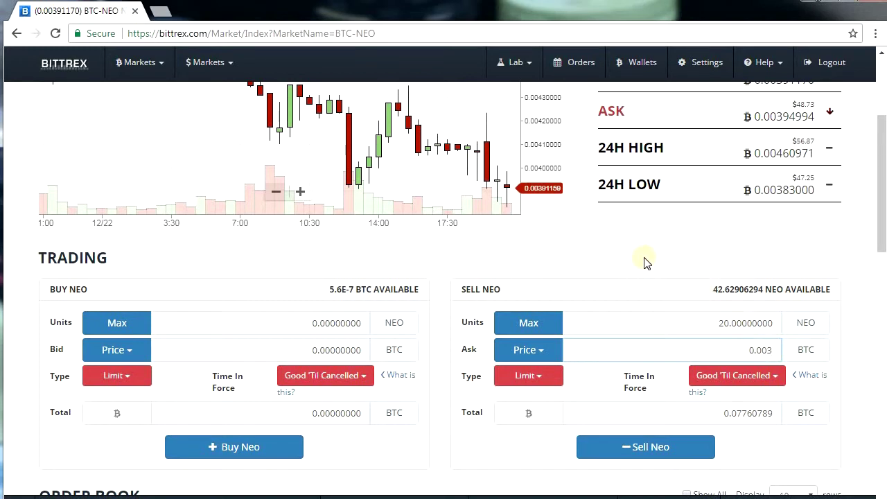
click(641, 260)
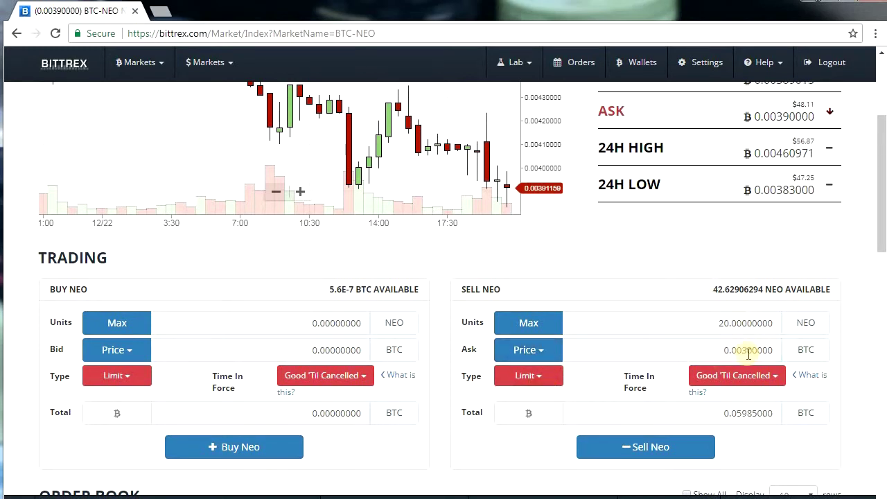
Change the sell order Type from Limit to Conditional
click(548, 379)
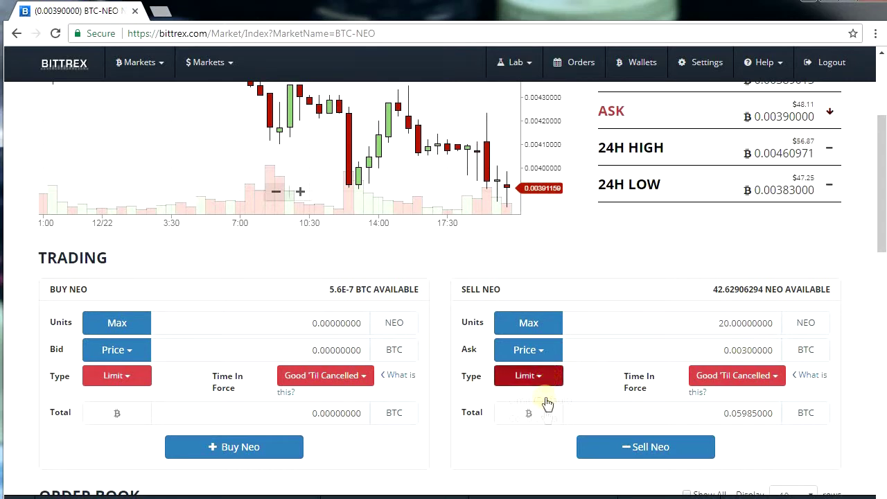
click(544, 419)
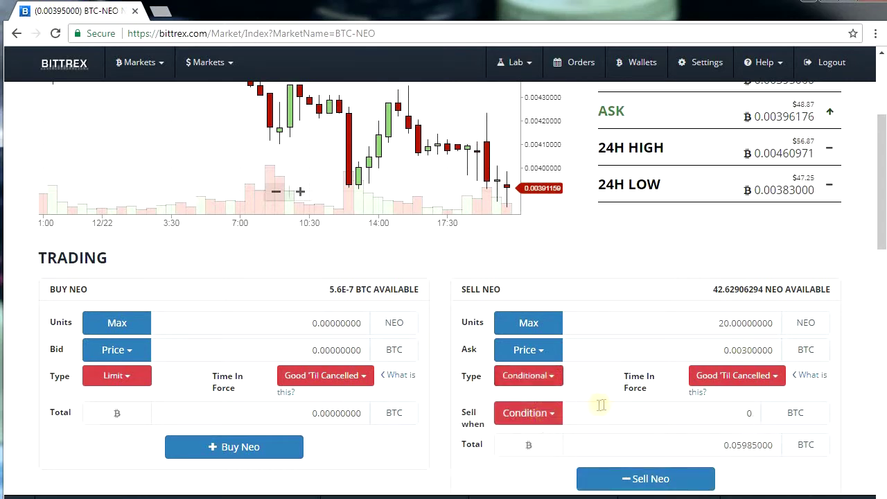
click(528, 413)
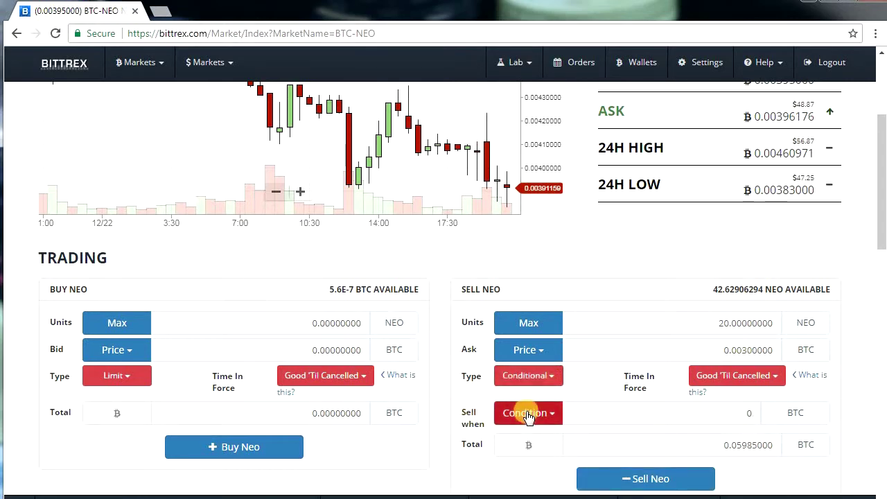
Copy the ask price into the Sell when field and edit it toward 0.00310000
double_click(711, 351)
right_click(711, 352)
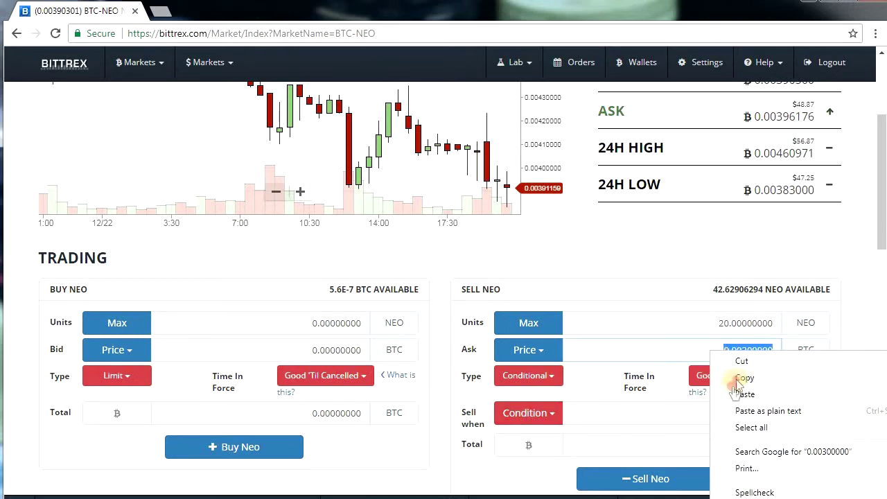
click(739, 379)
click(716, 414)
right_click(717, 415)
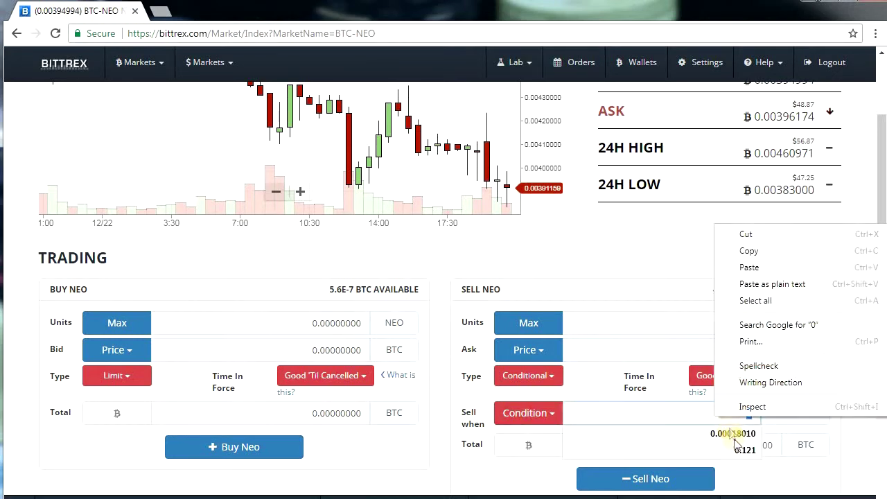
click(743, 284)
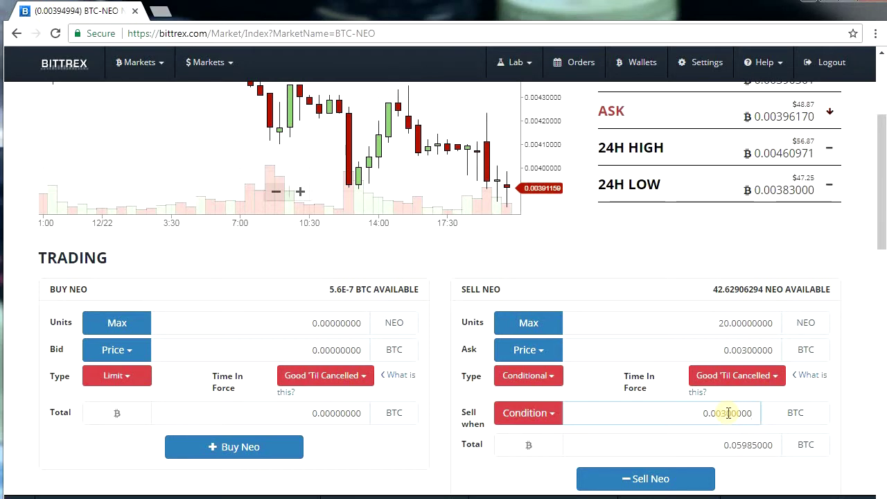
drag(728, 413, 733, 413)
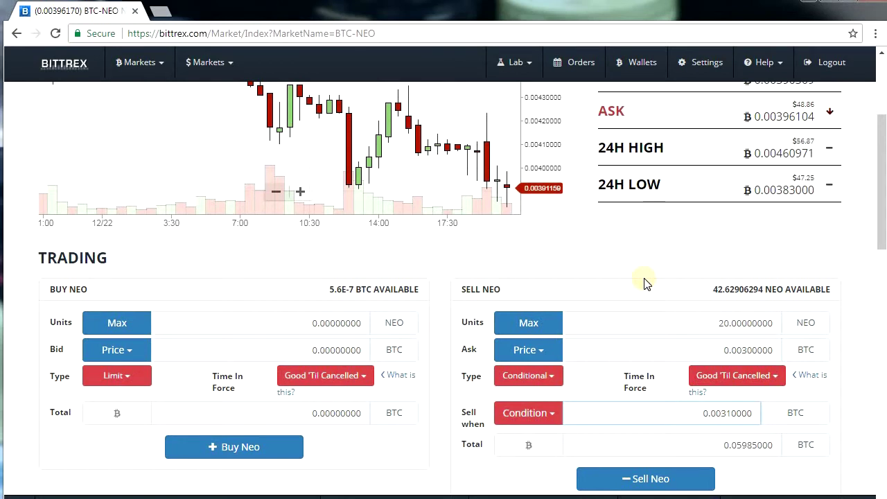
Set the Sell when condition to Less Than Or Equal To 0.00310000 BTC
click(537, 415)
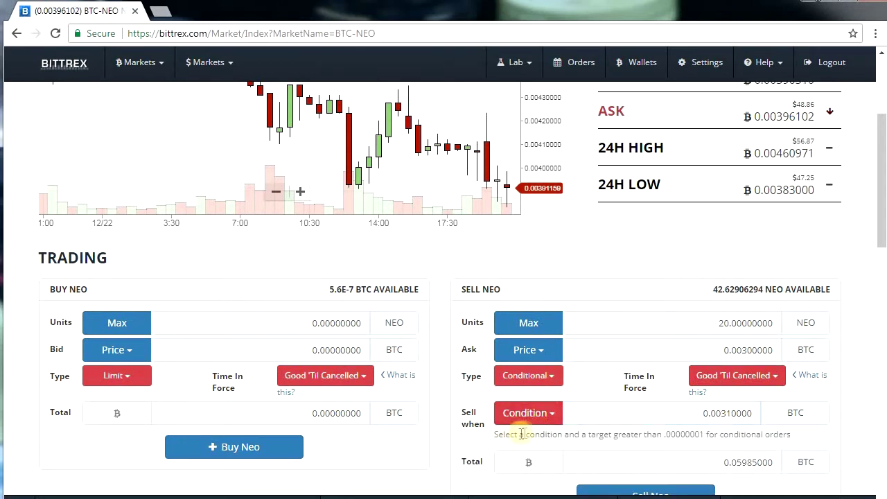
click(544, 416)
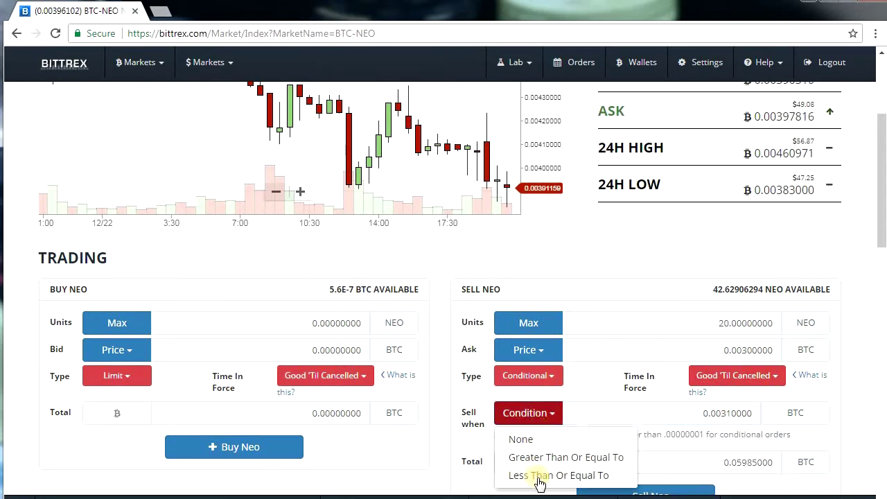
click(539, 476)
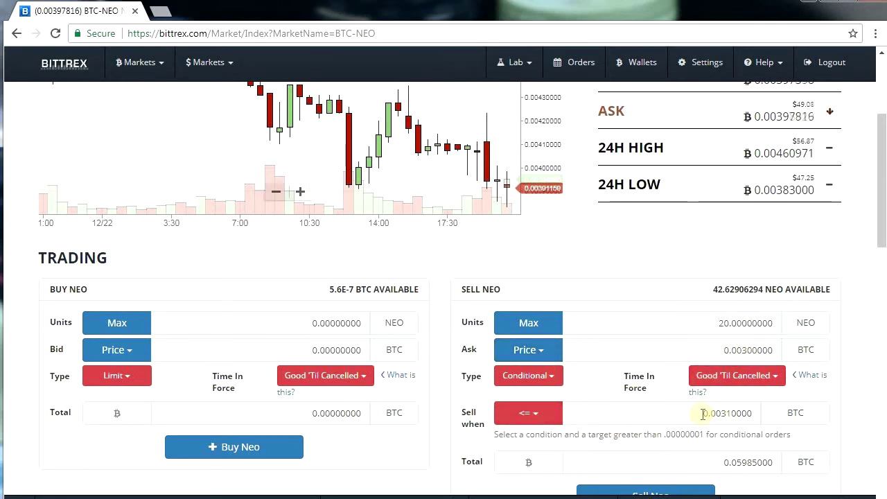
drag(702, 413, 745, 413)
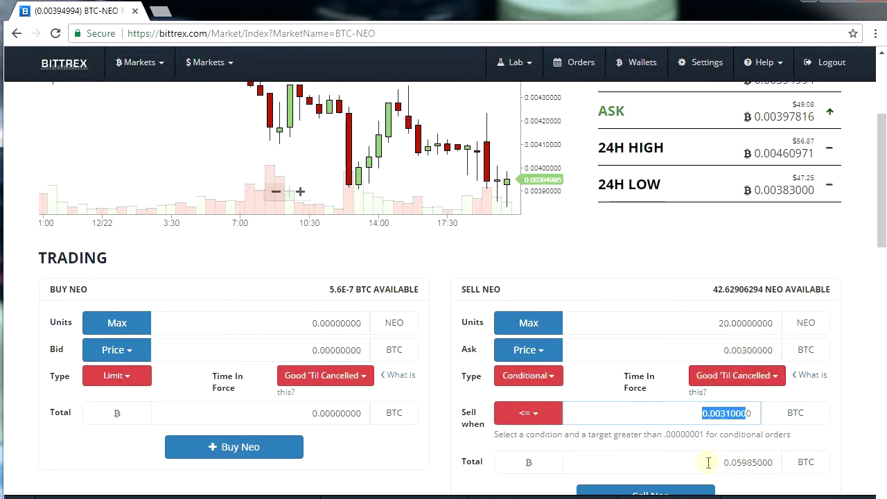
scroll(720, 450, down, 1)
Submit the 20 NEO conditional sell and confirm it in the Limit Sell dialog
click(666, 482)
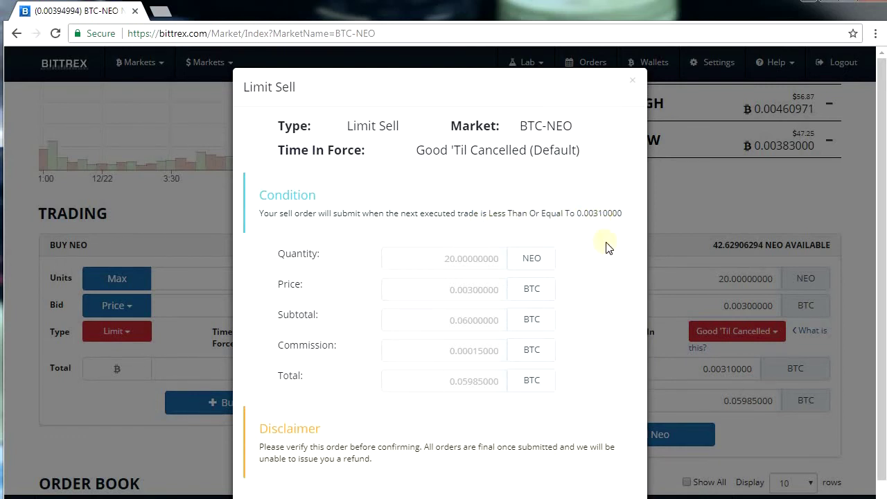
drag(882, 157, 881, 178)
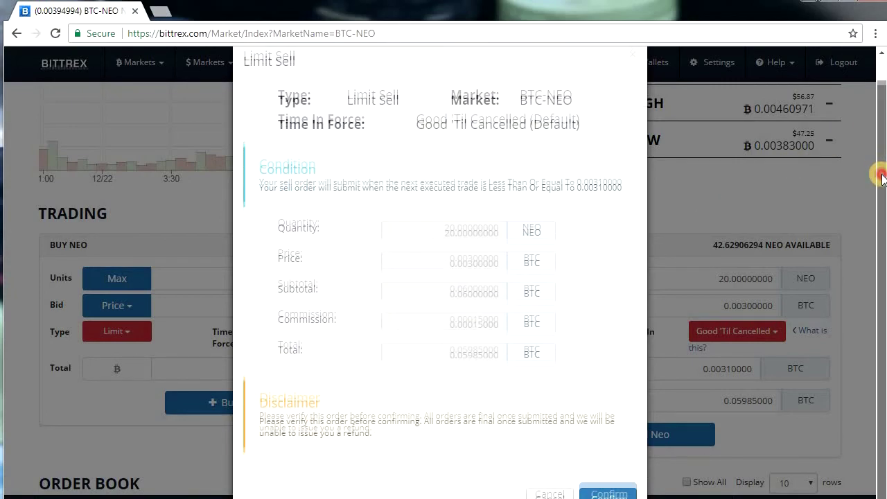
click(610, 483)
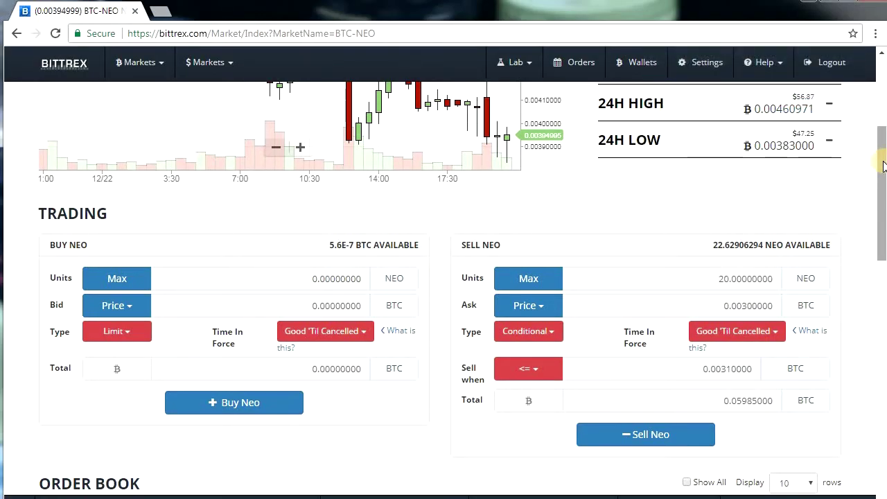
Cancel the 20 NEO Limit Sell entry in Open Orders with its red X
scroll(877, 245, down, 3)
scroll(880, 258, down, 2)
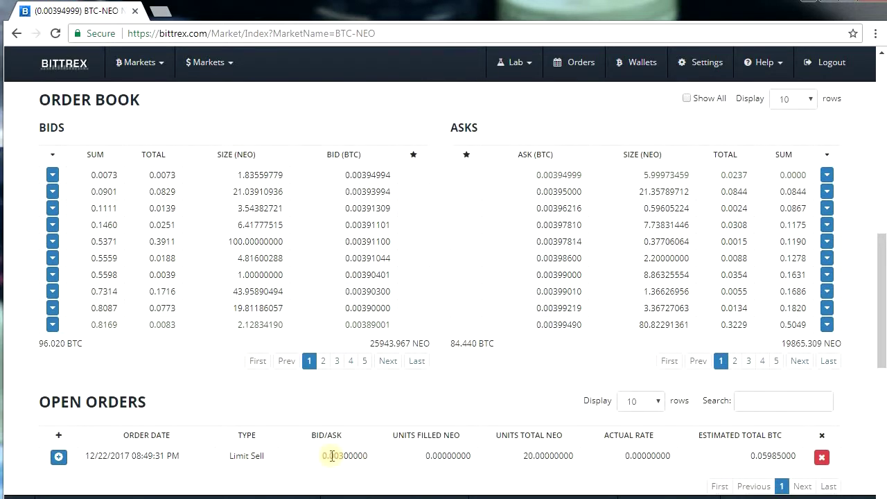
click(822, 456)
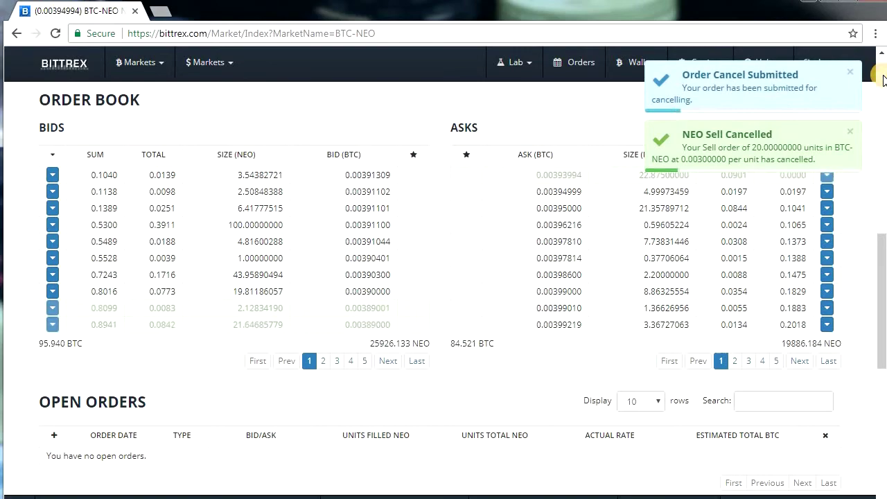
scroll(883, 79, up, 5)
click(880, 109)
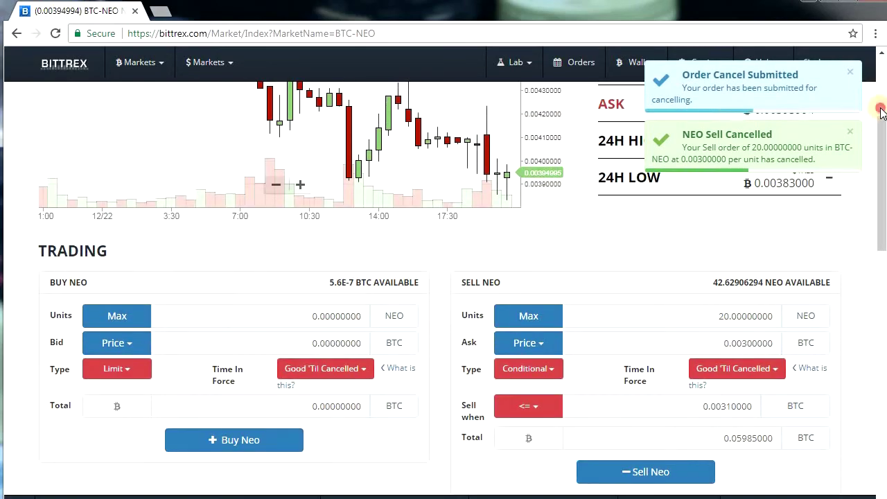
scroll(880, 109, up, 3)
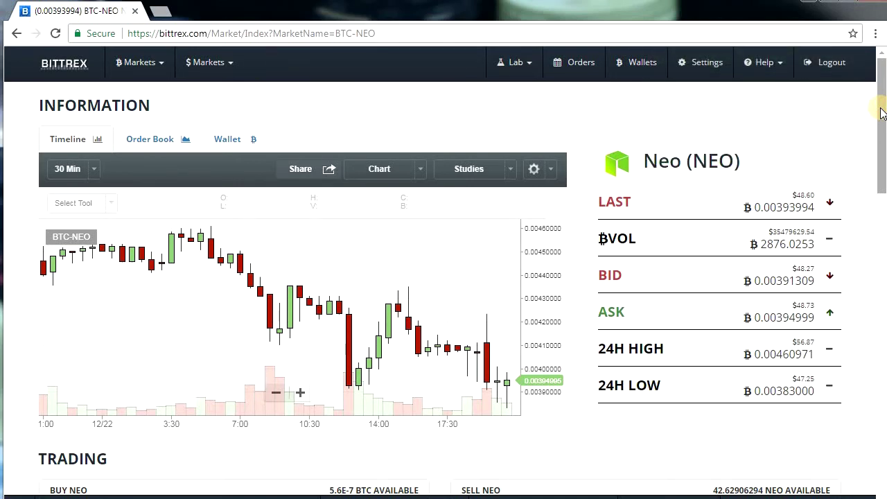
scroll(879, 173, down, 2)
scroll(878, 173, down, 3)
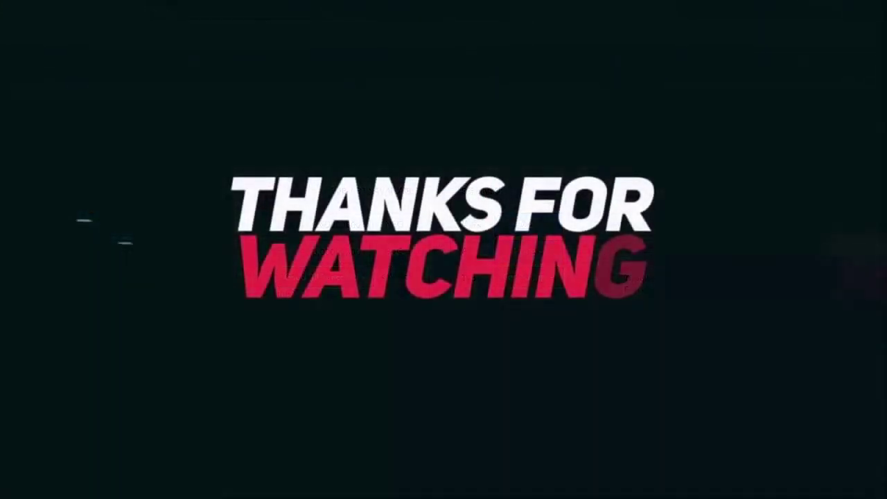